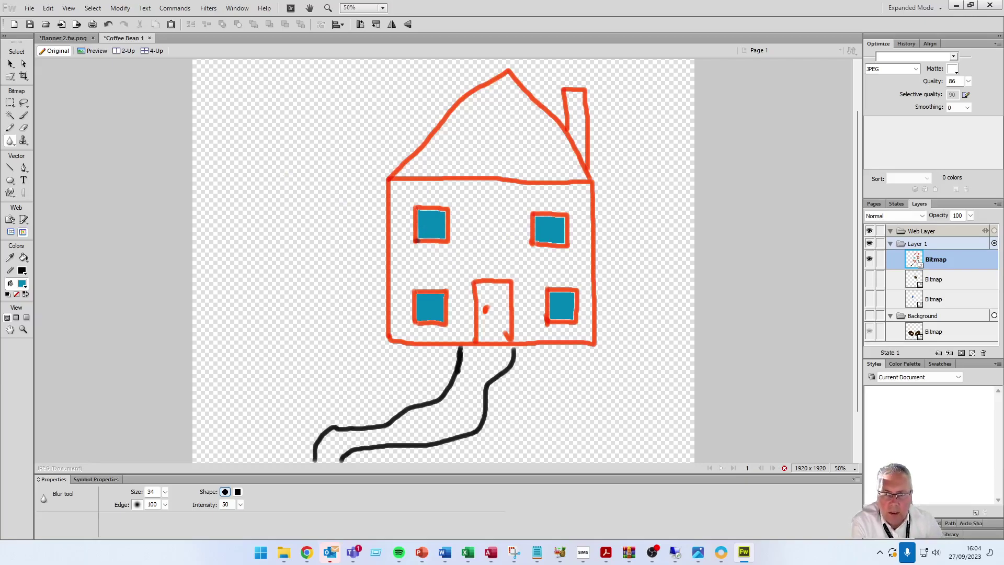
Apply the Brightness/Contrast filter with brightness 29 and contrast 29 to the house drawing
click(236, 8)
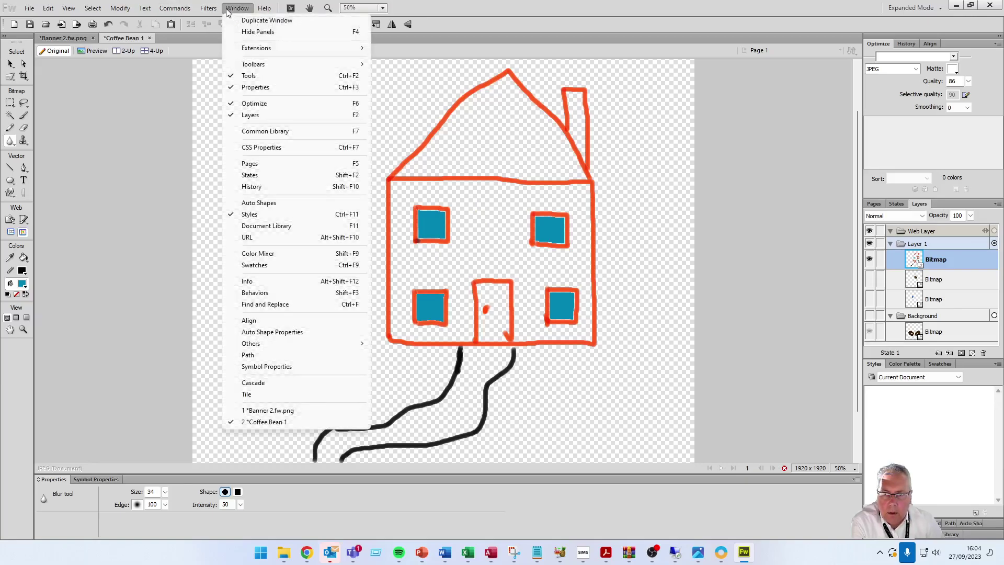
mouse_move(209, 10)
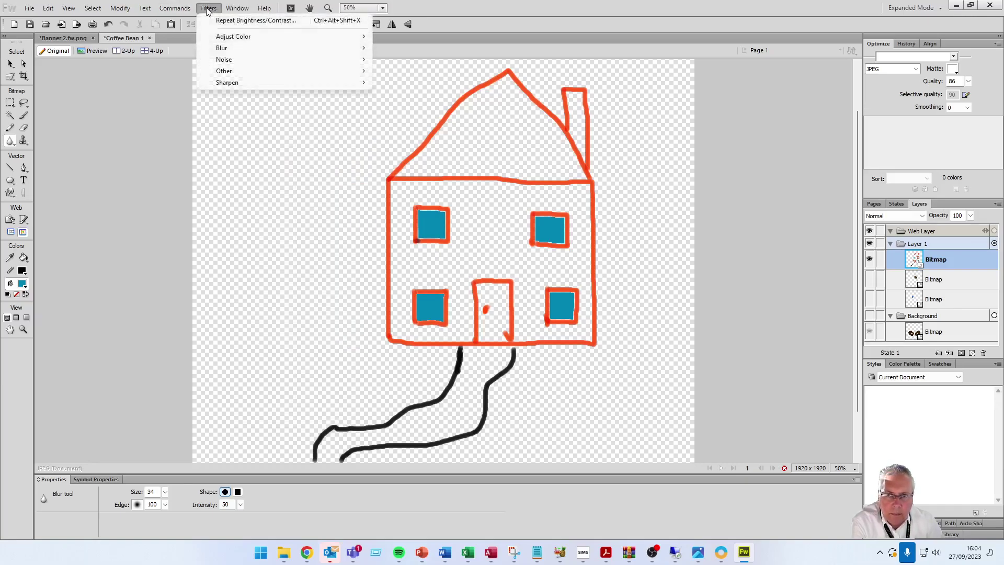
mouse_move(219, 38)
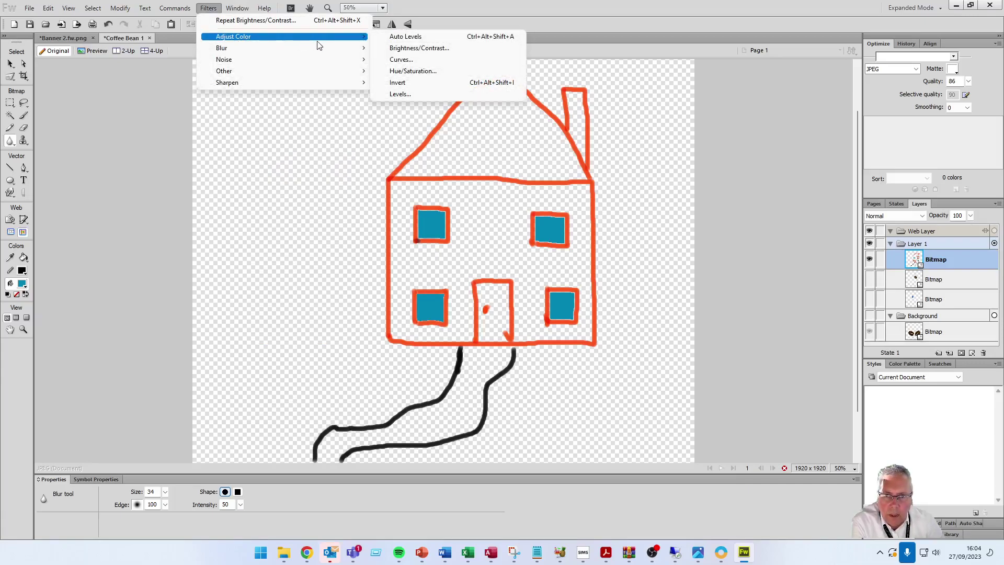
click(421, 50)
drag(469, 241, 259, 94)
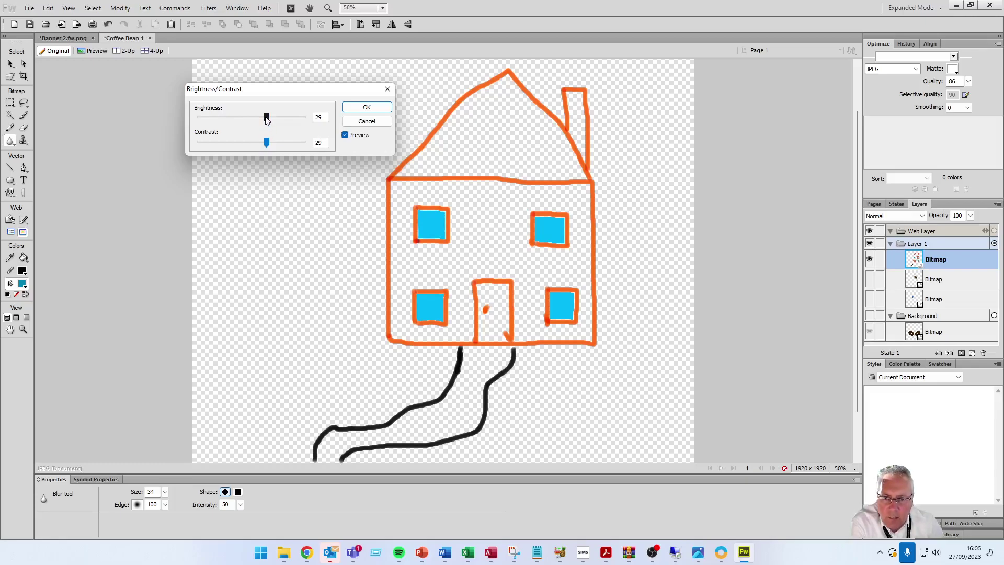
drag(267, 119, 221, 144)
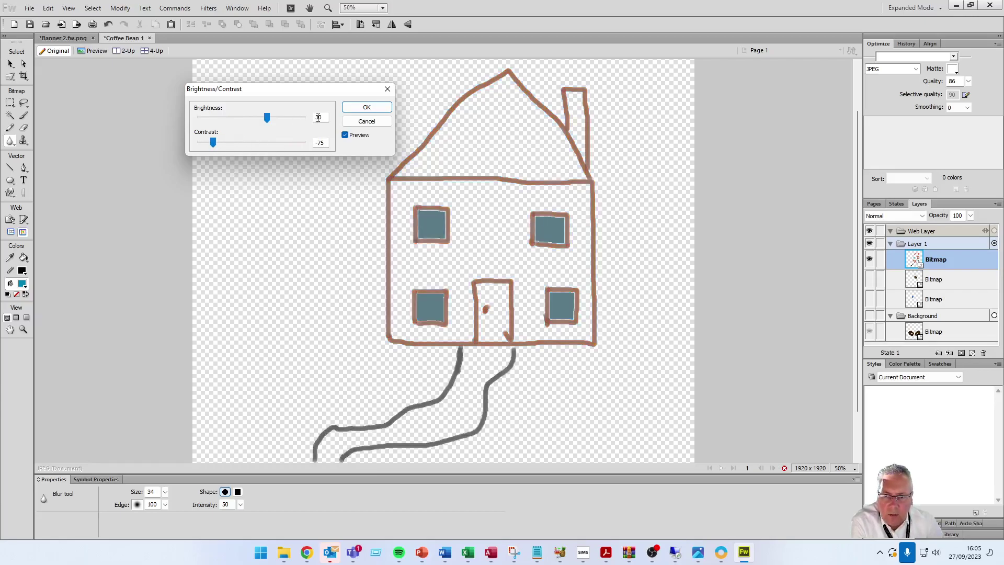
double_click(320, 117)
text(29)
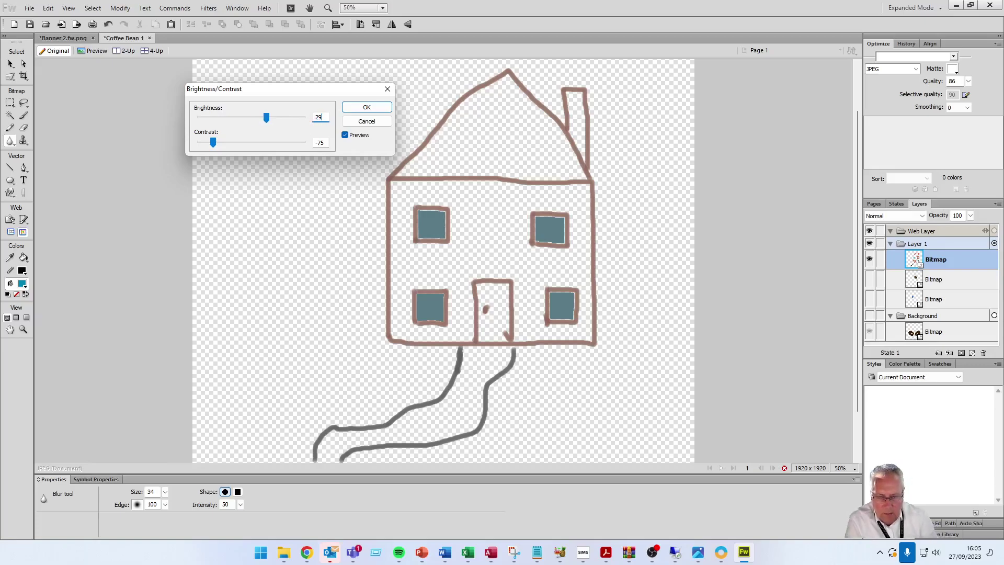
click(323, 146)
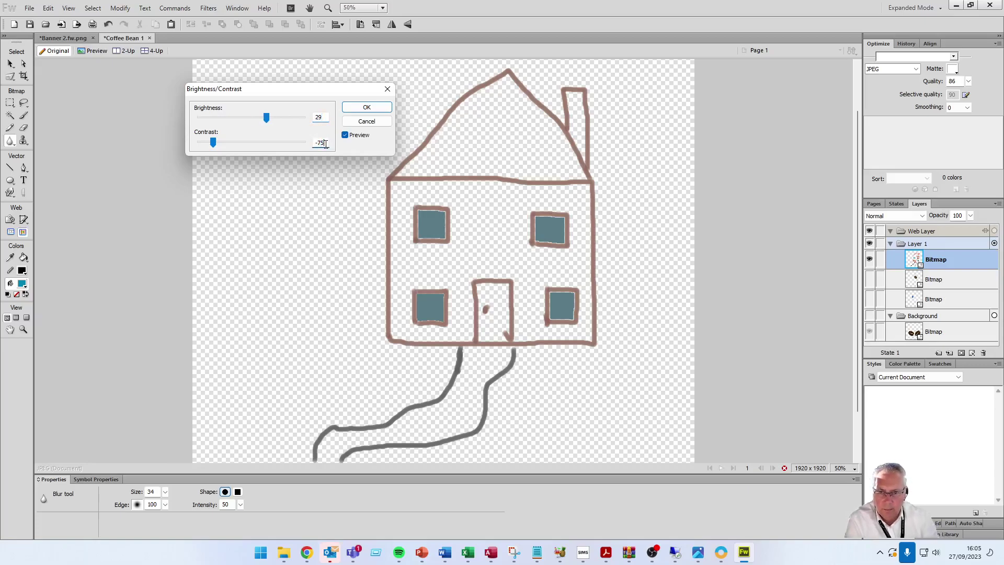
key(BackSpace)
key(BackSpace)
key(BackSpace)
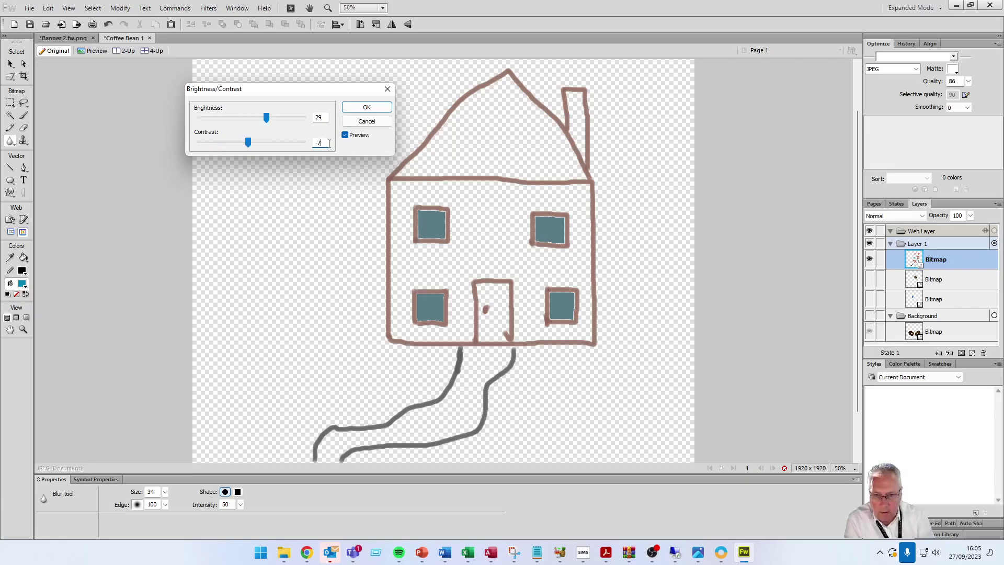
text(29)
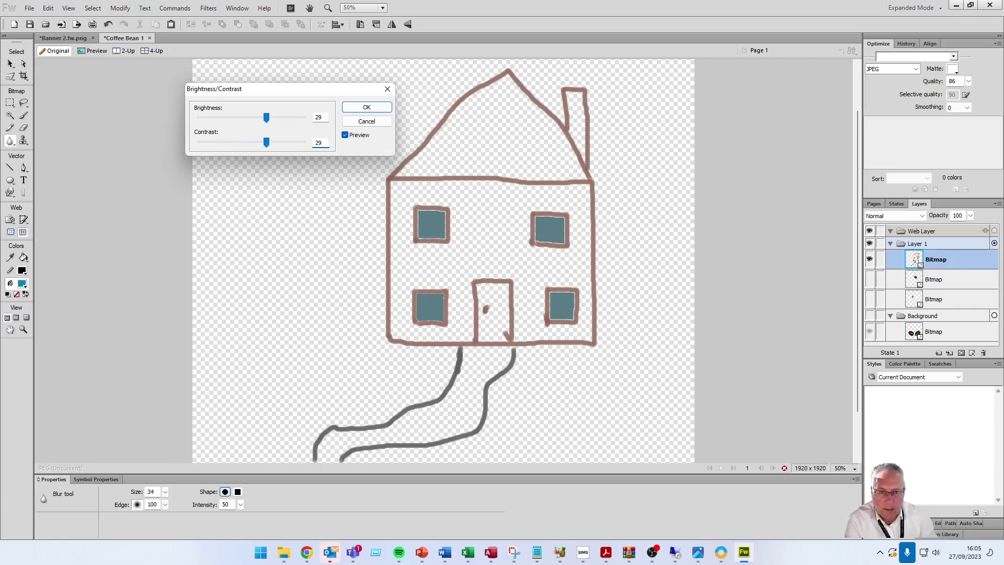
key(Return)
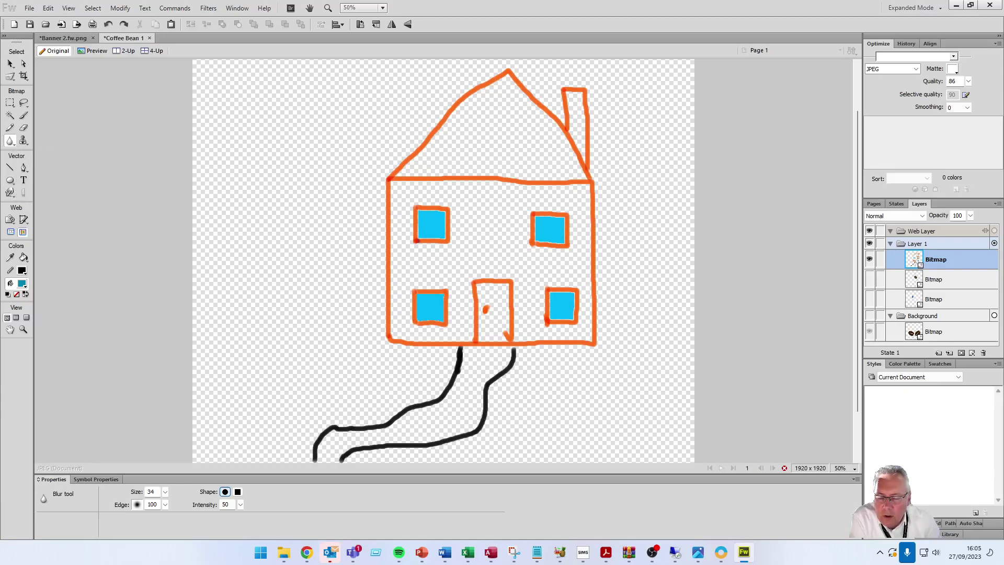
Open the Blur tool flyout to show the blur, sharpen, dodge, burn and smudge tools
click(13, 147)
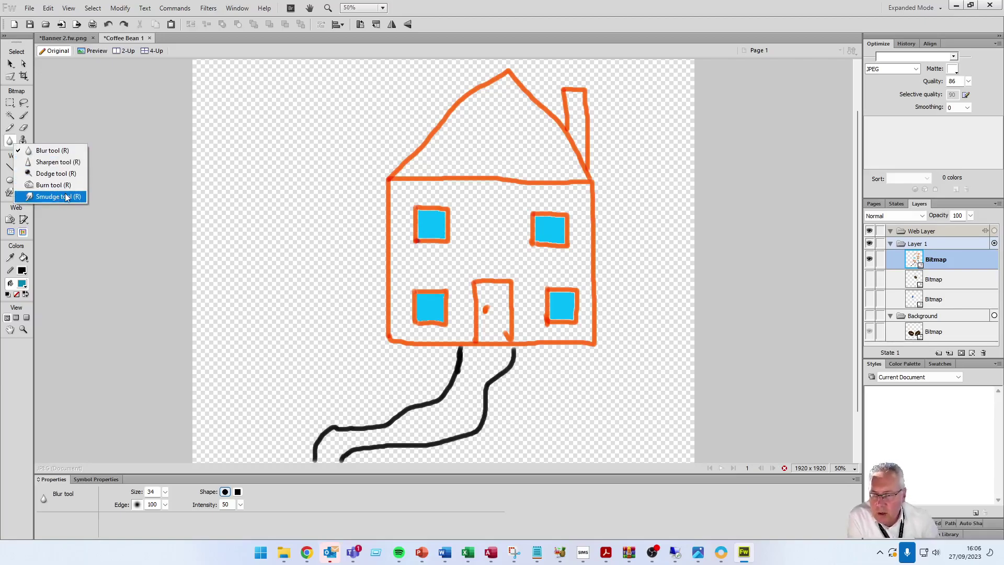
Set Blur intensity to 67, test-blur the upper-left window, then undo the blur
click(54, 153)
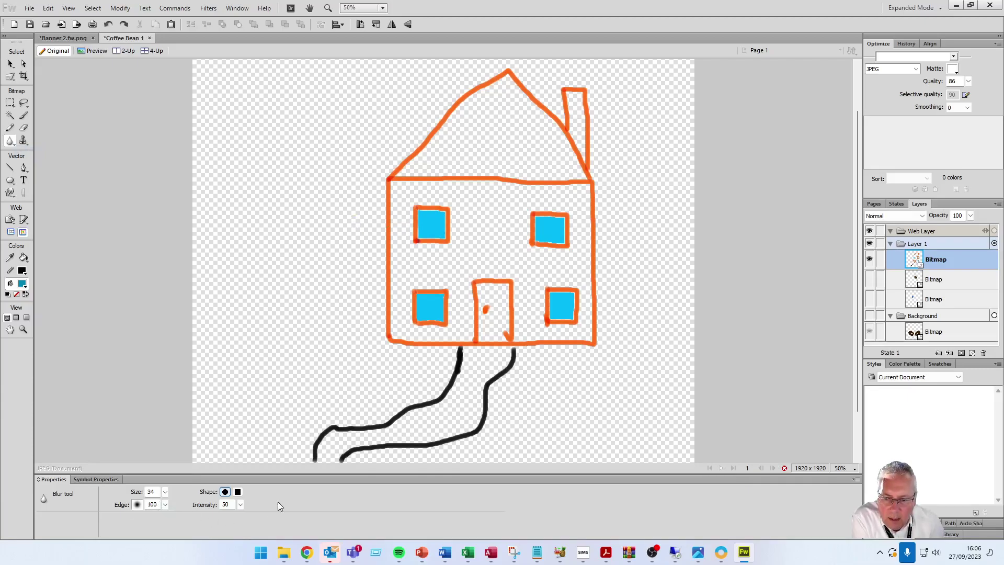
drag(242, 505, 246, 462)
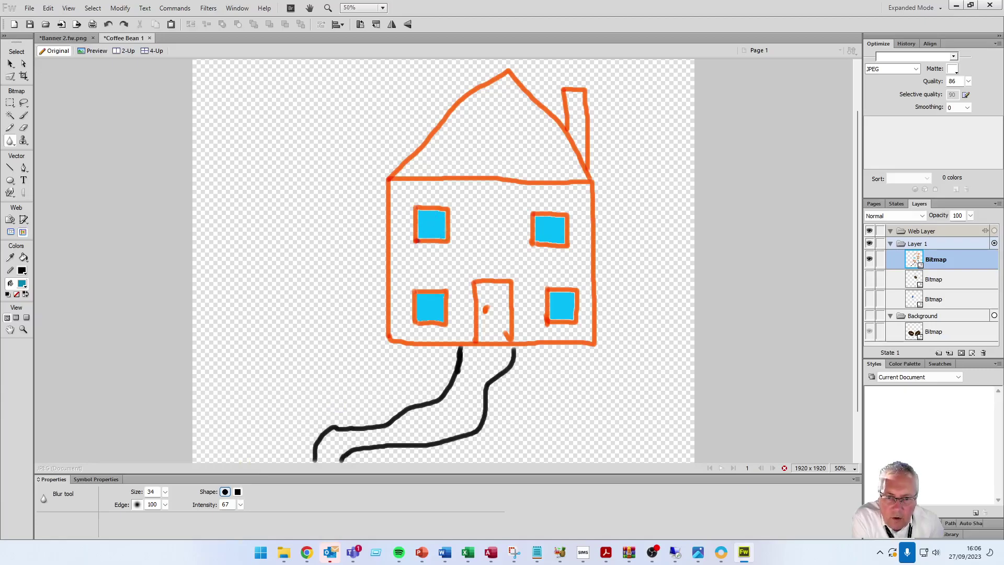
drag(444, 220, 445, 230)
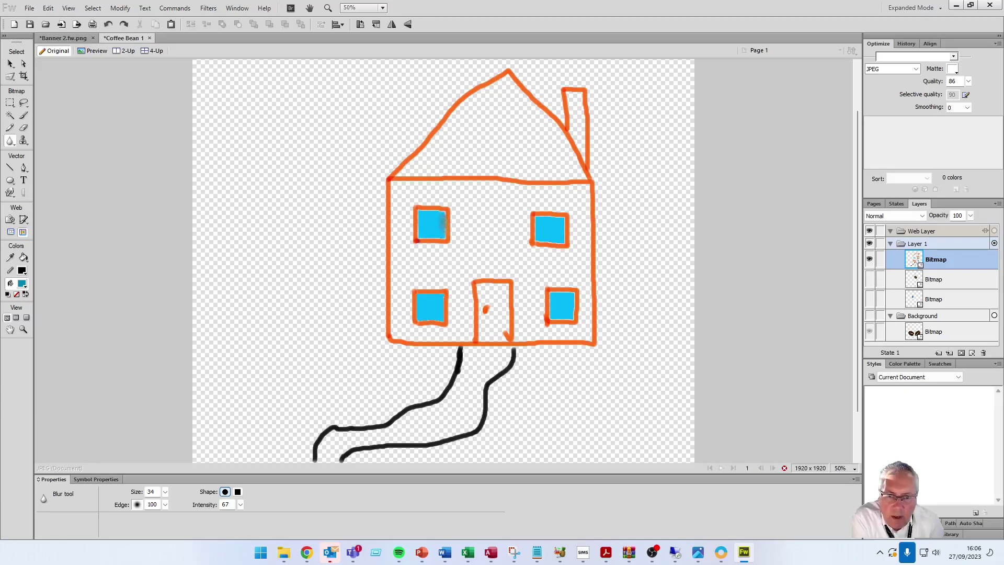
click(413, 293)
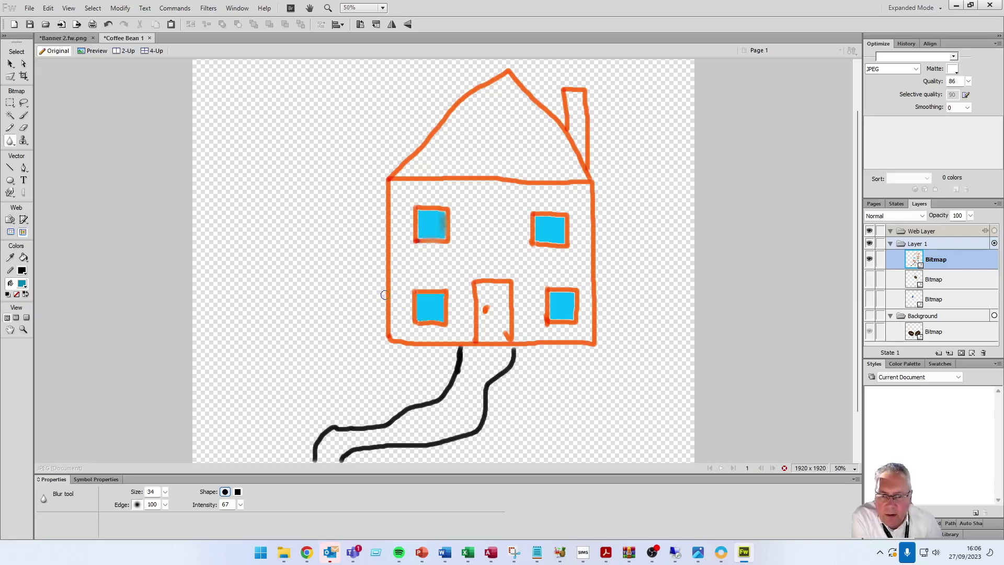
key(v)
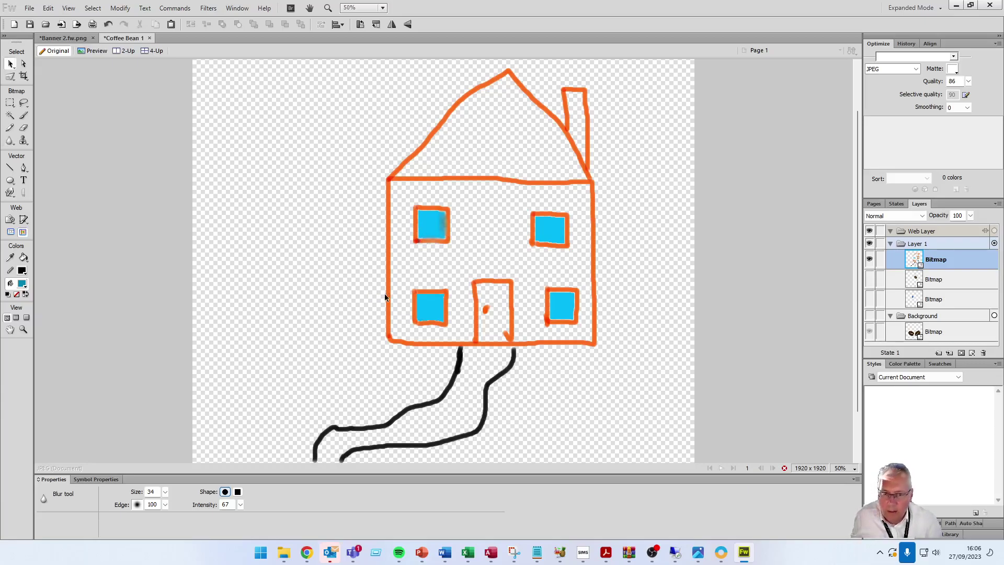
key(ctrl+z)
key(r)
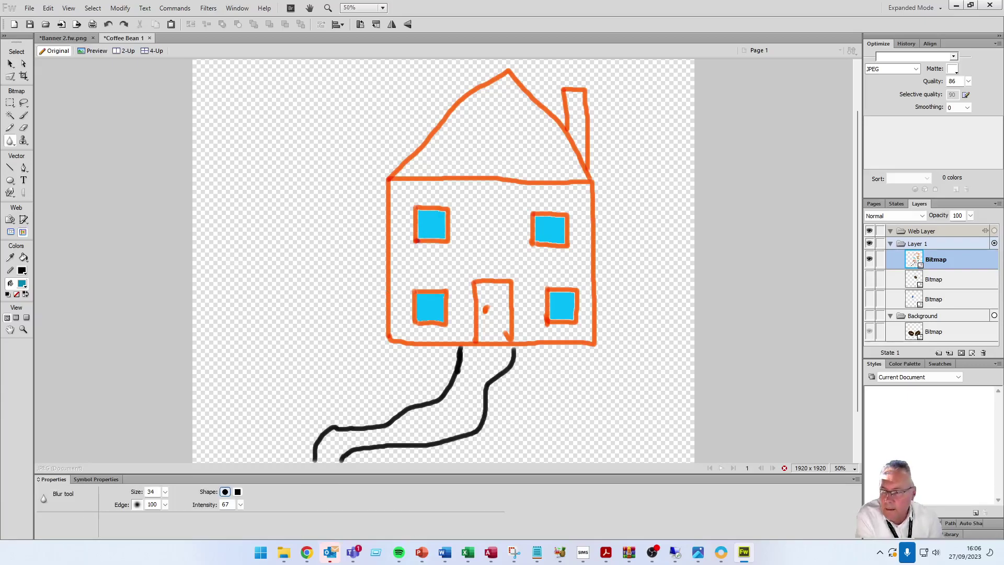
Darken the top-left, top-right and bottom-right windows with the Burn tool, then undo it
click(12, 144)
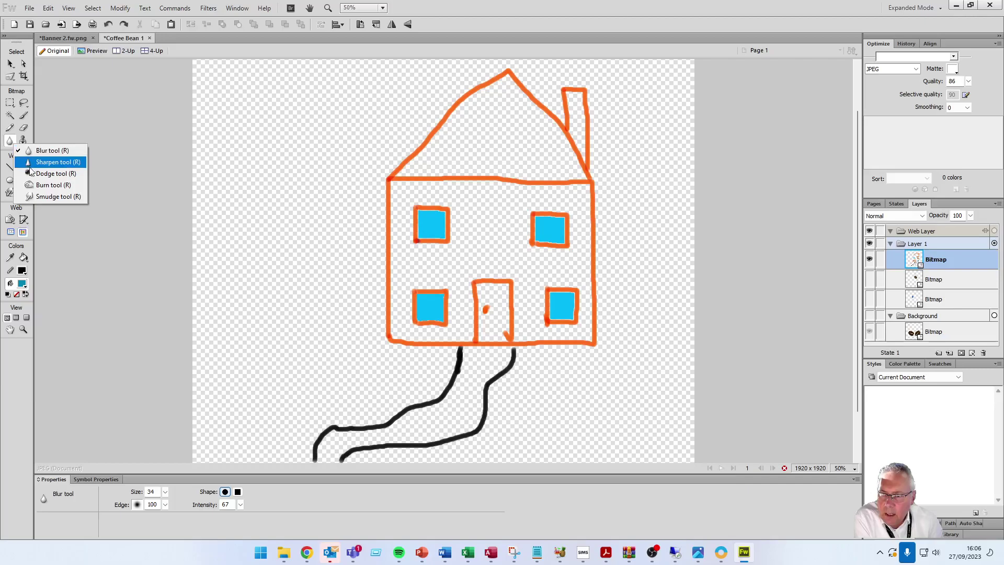
click(28, 185)
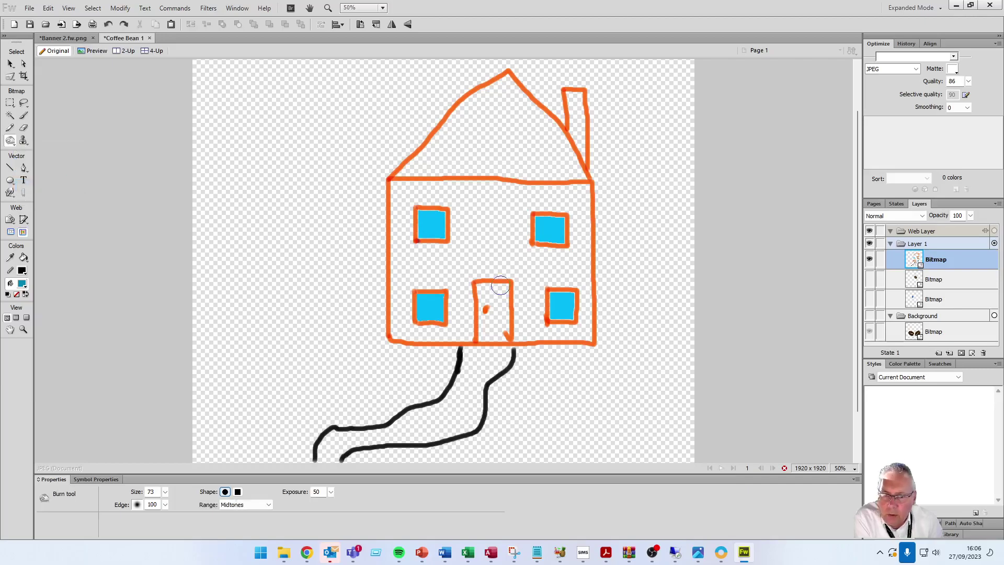
drag(442, 234, 439, 215)
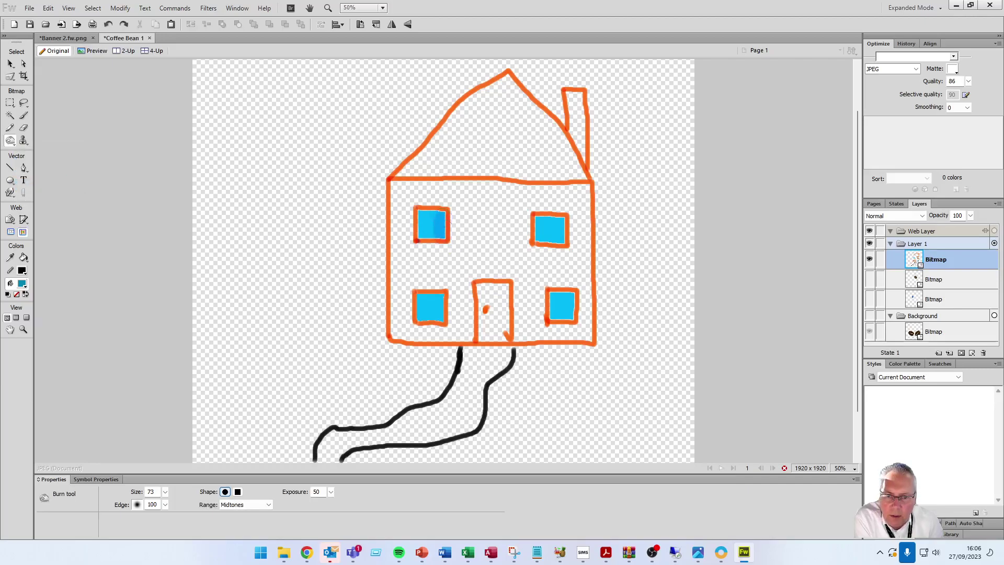
drag(542, 224, 540, 236)
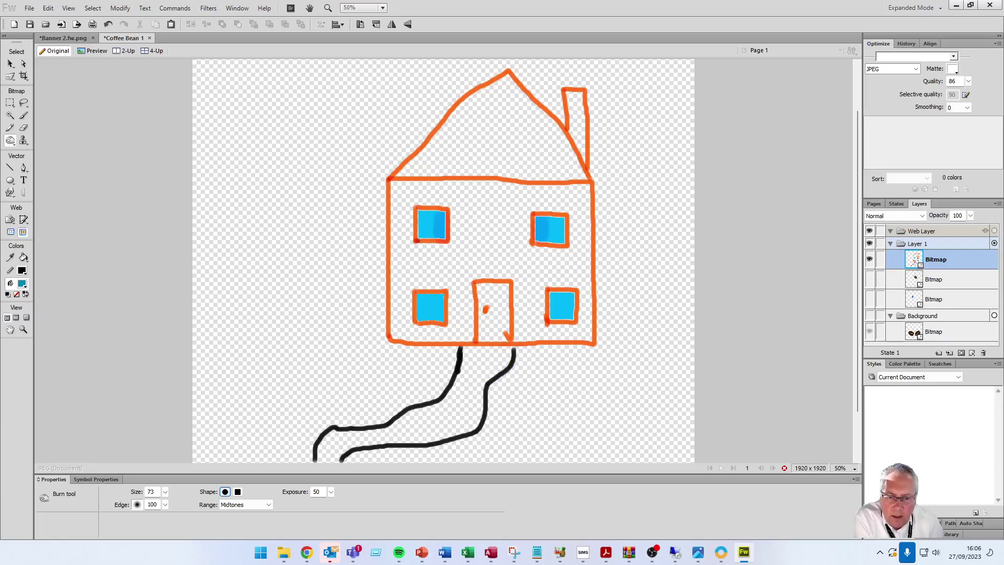
mouse_move(548, 316)
mouse_down()
mouse_move(580, 308)
mouse_move(567, 295)
mouse_move(555, 323)
mouse_up()
drag(557, 246, 558, 224)
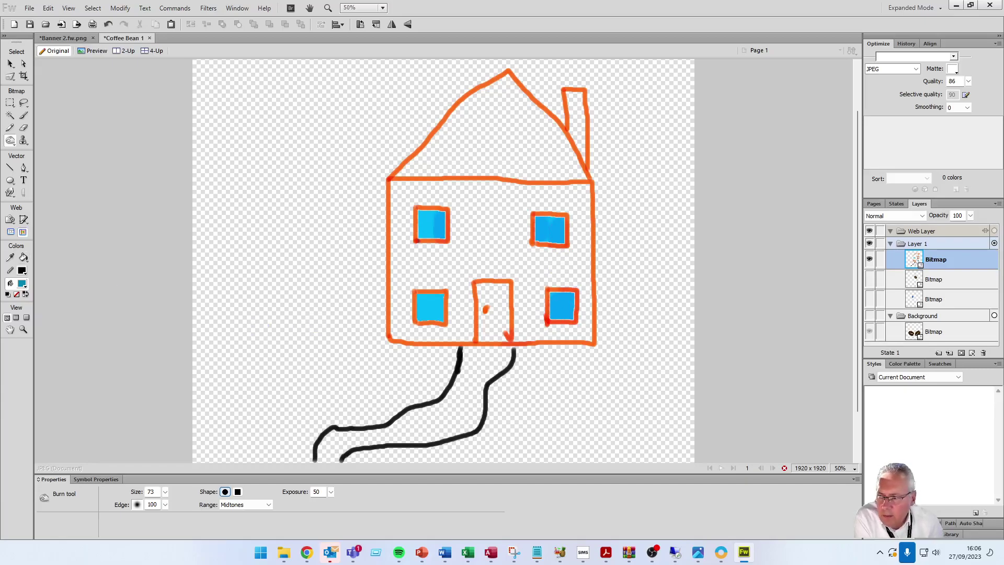
key(ctrl+z)
key(ctrl+z)
key(ctrl+z)
key(ctrl+z)
key(ctrl+z)
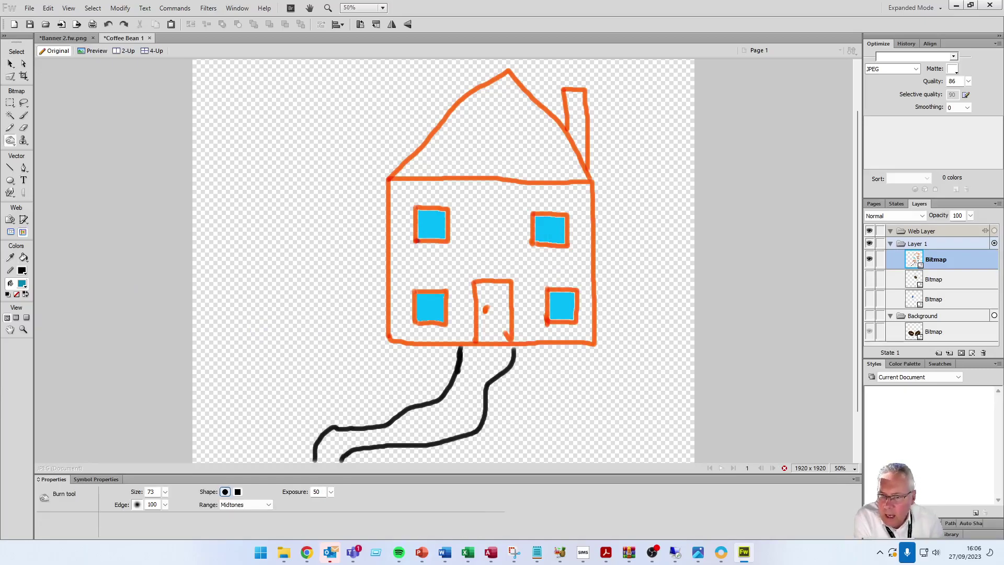
Smudge the top-left window's bottom edge and the top of the right path line
click(11, 141)
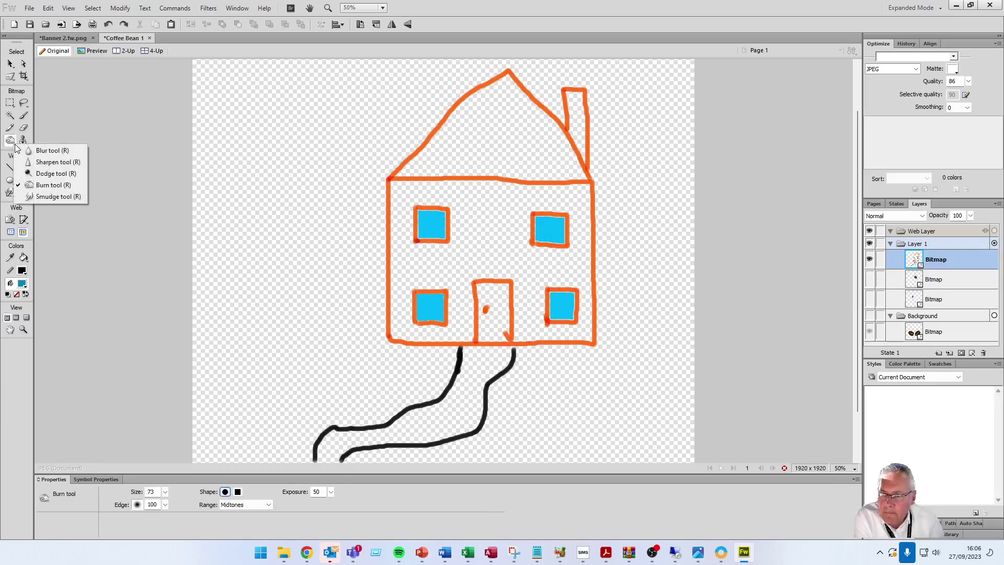
click(33, 197)
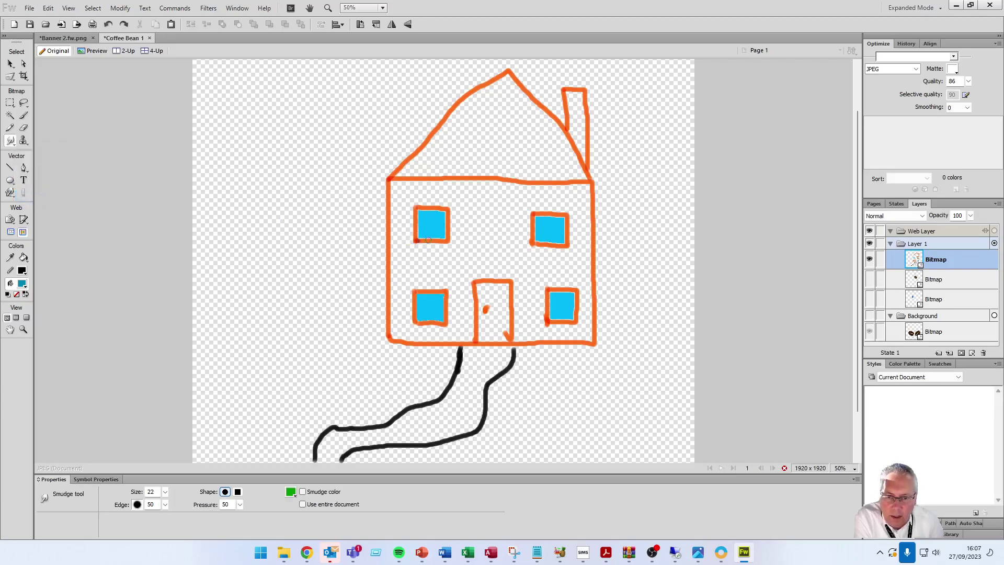
drag(428, 239, 430, 252)
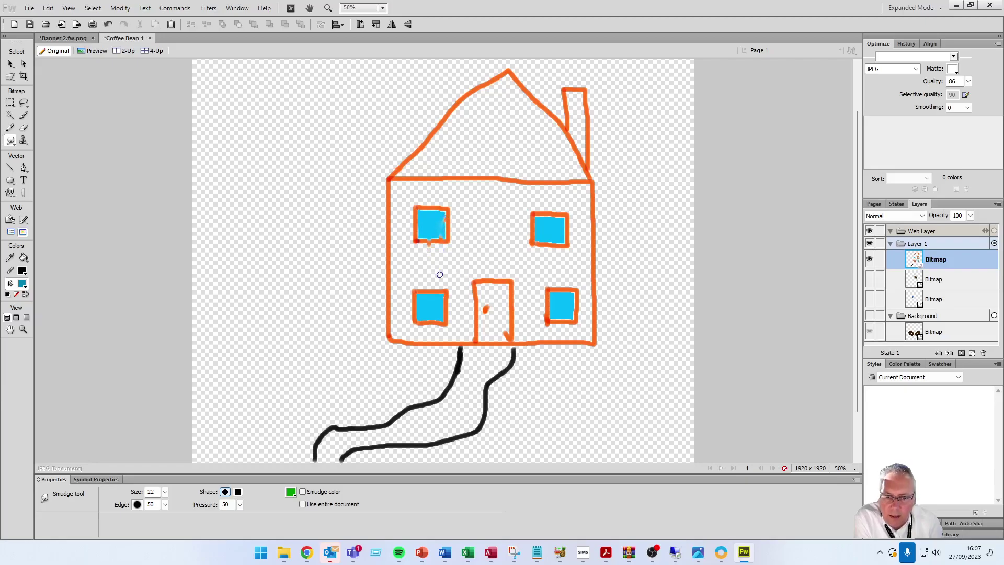
drag(516, 353, 489, 390)
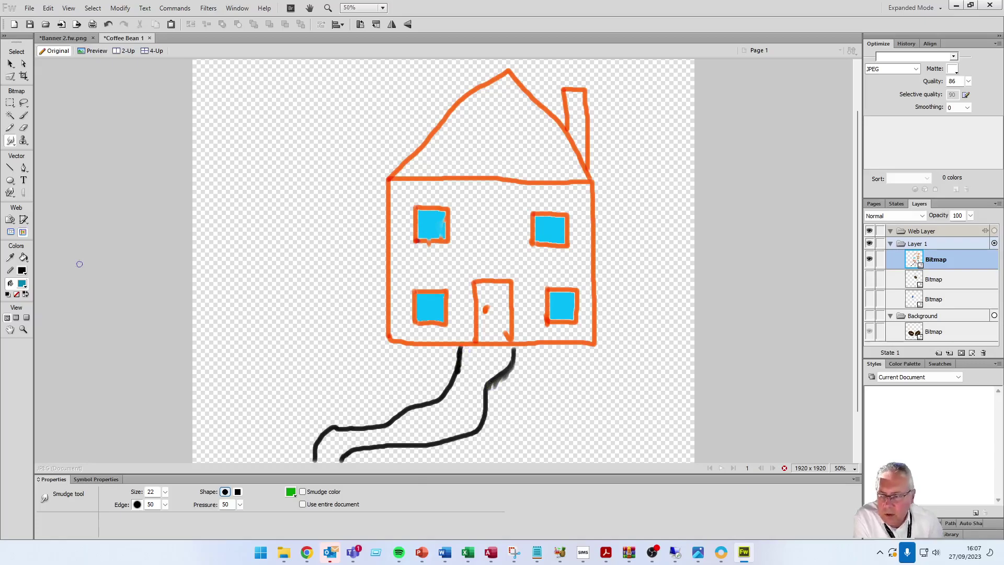
key(v)
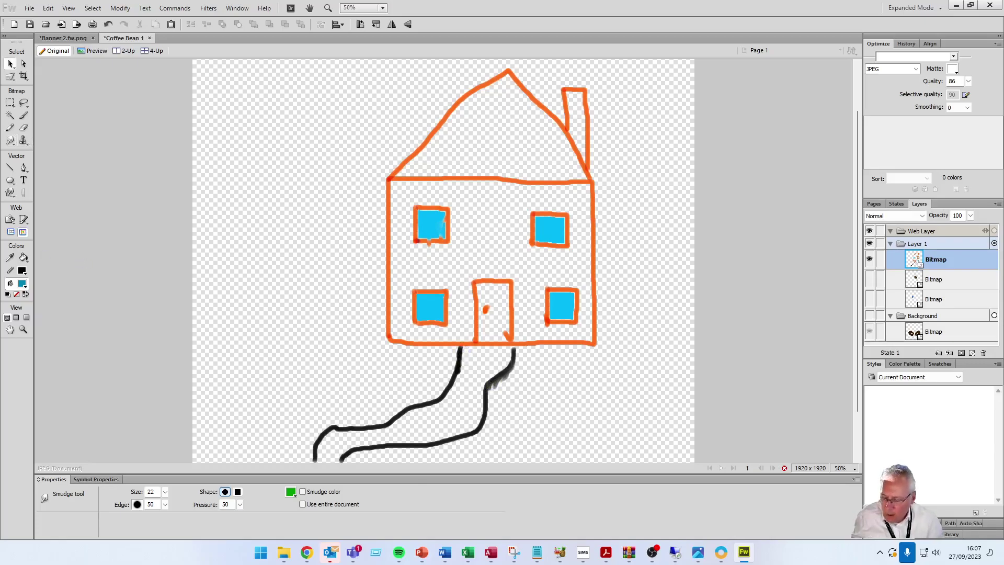
key(ctrl+z)
click(10, 140)
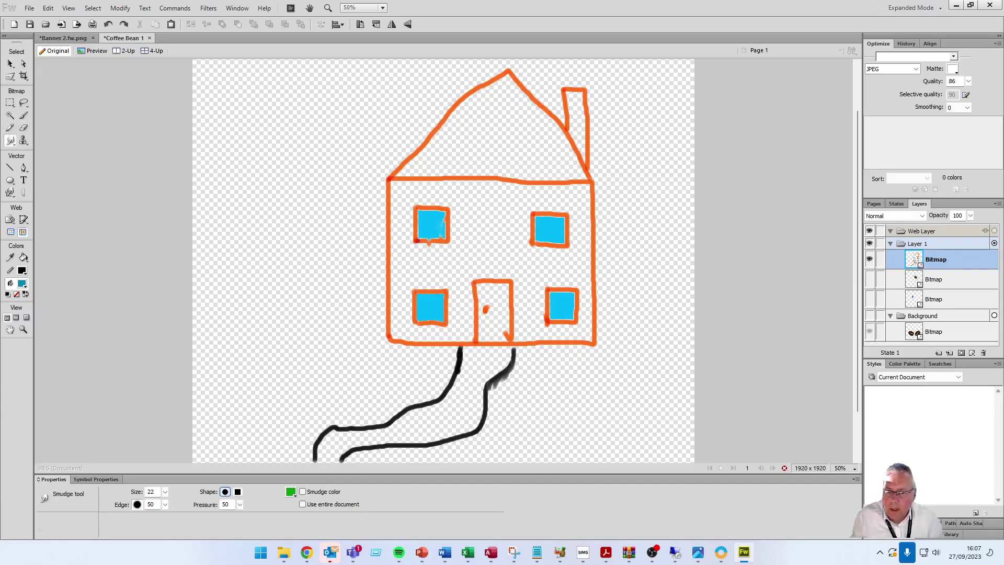
Pick the Dodge tool briefly, then choose the Sharpen tool at size 13, intensity 50
click(12, 142)
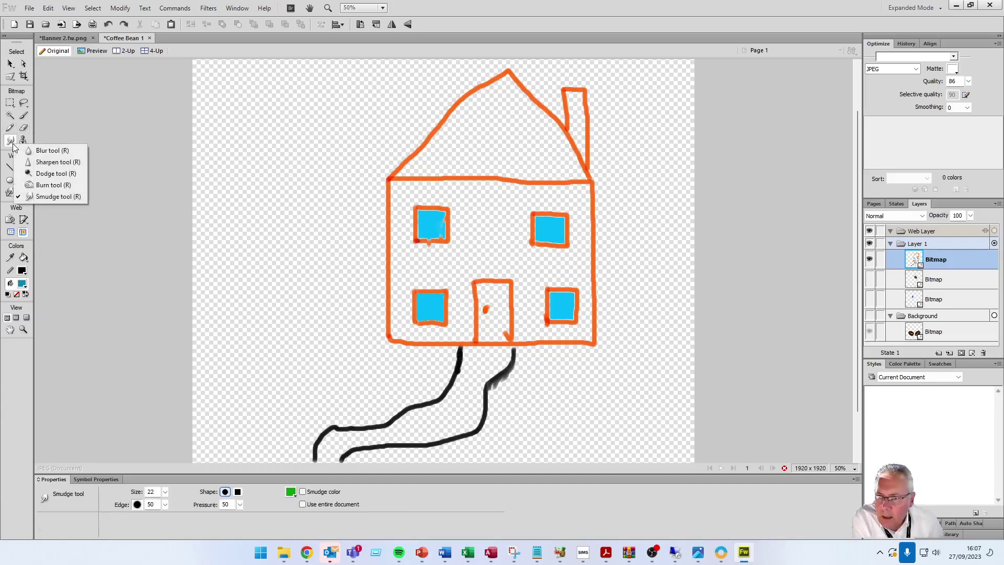
click(52, 173)
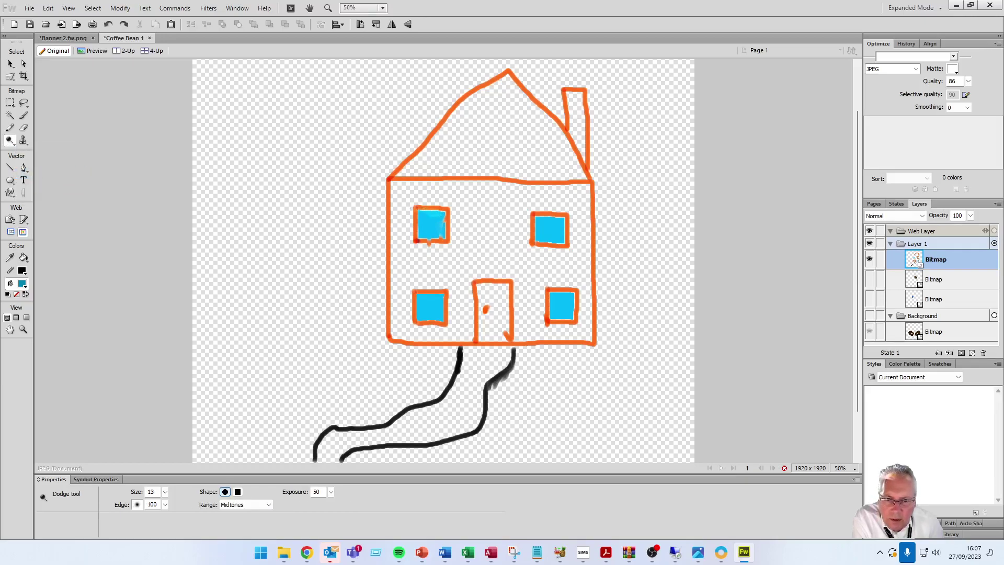
key(ctrl+y)
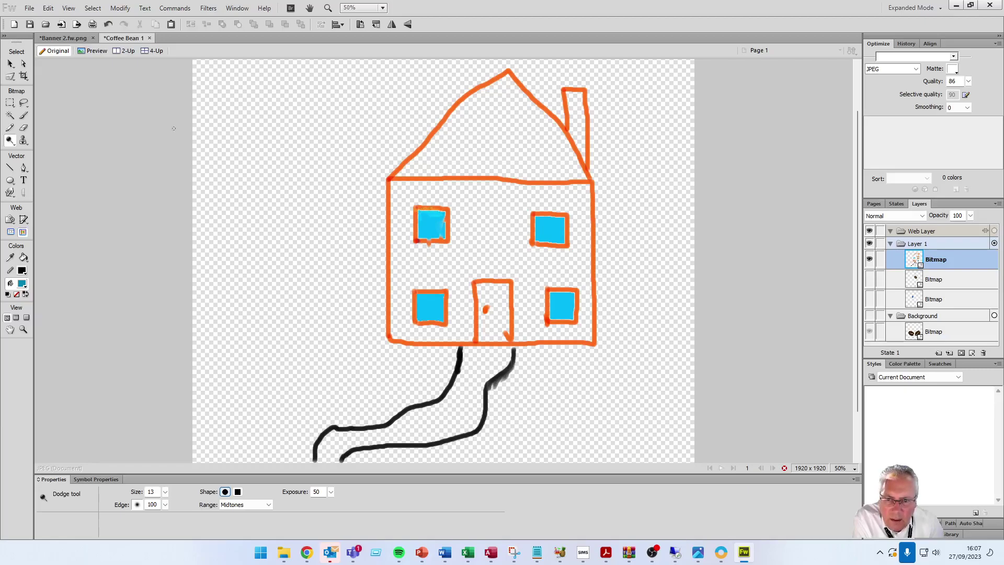
click(14, 140)
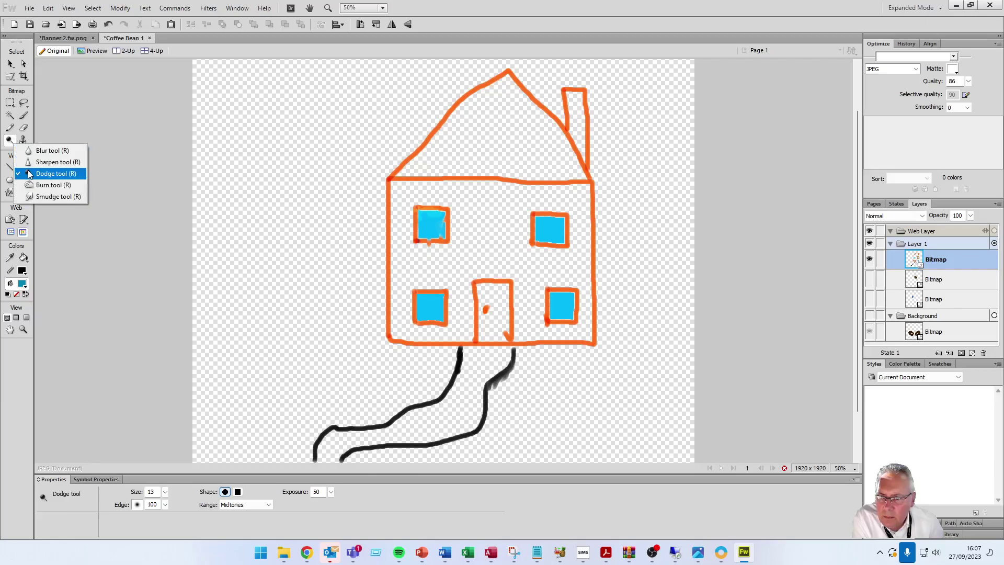
click(32, 162)
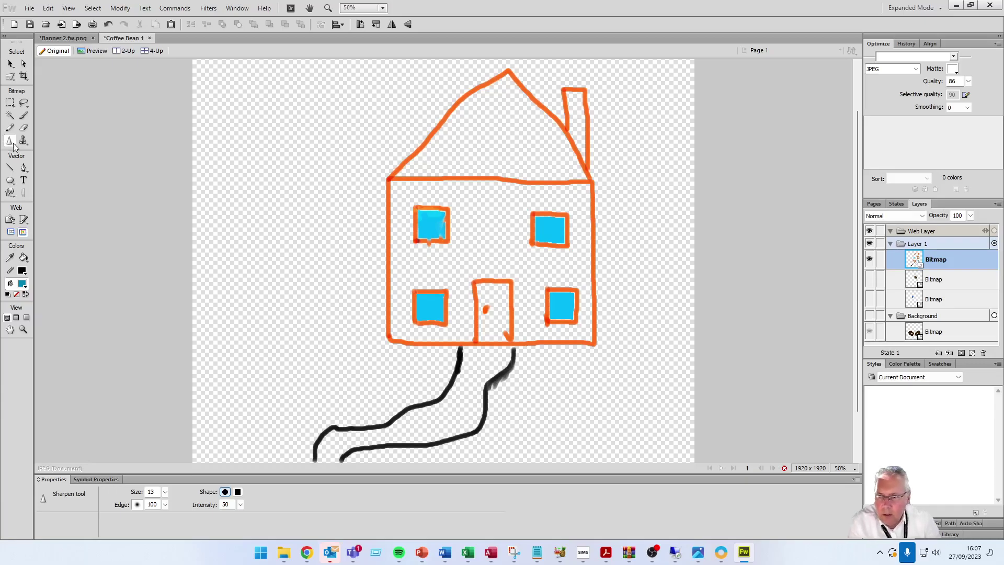
click(13, 147)
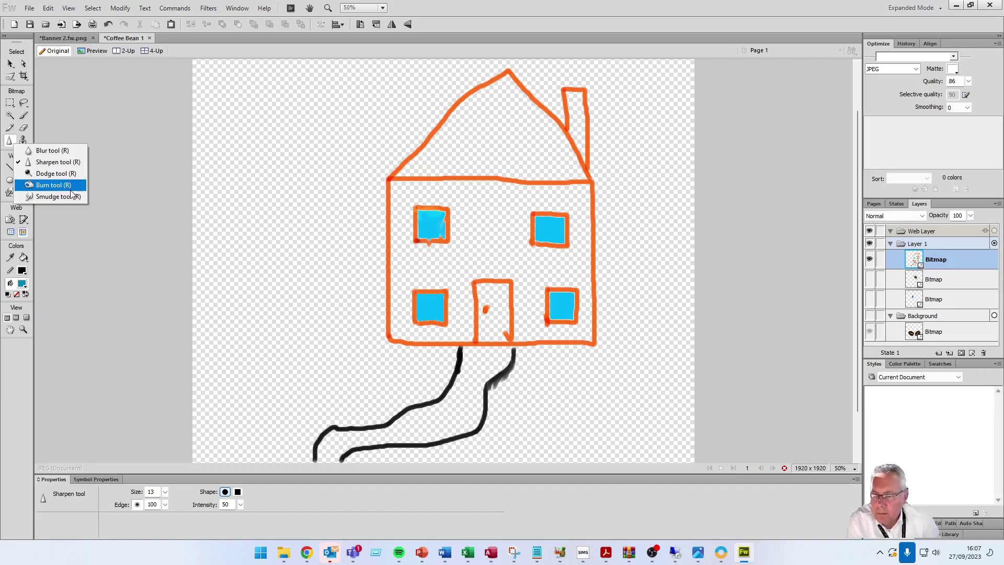
click(127, 157)
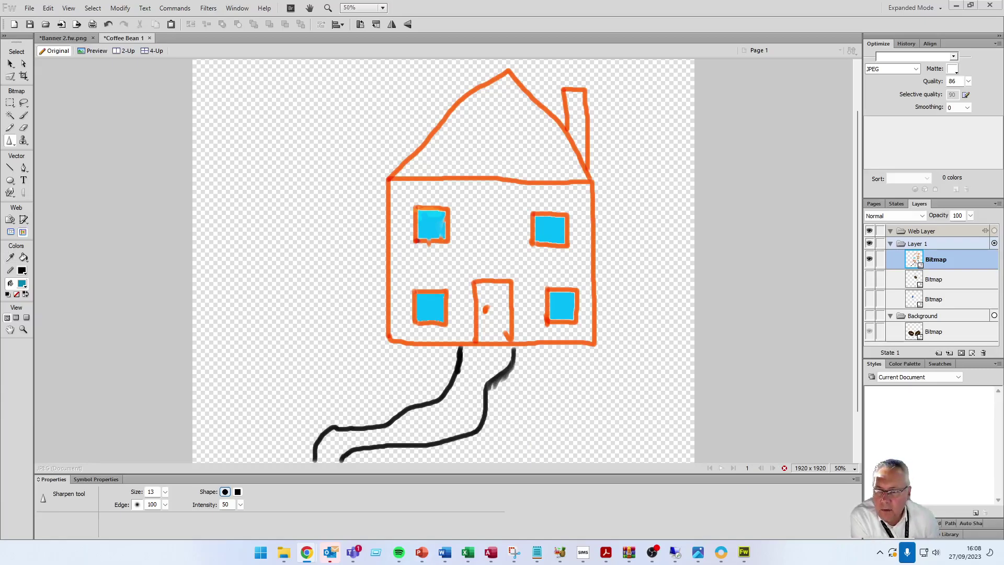
Choose the Dodge tool from the Sharpen flyout, at size 13, exposure 50, Midtones
click(14, 150)
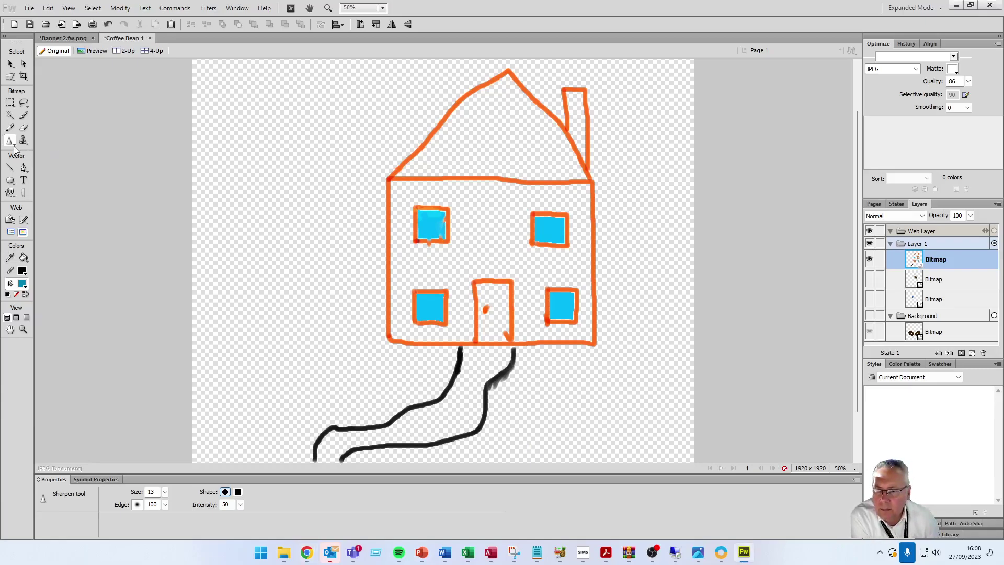
mouse_move(14, 150)
mouse_down()
mouse_move(26, 150)
mouse_move(28, 172)
mouse_up()
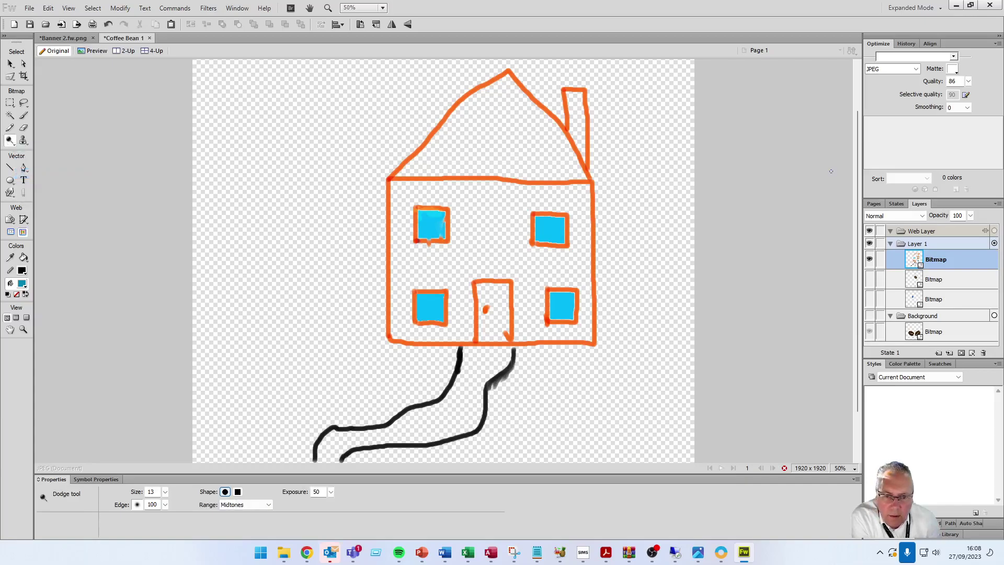